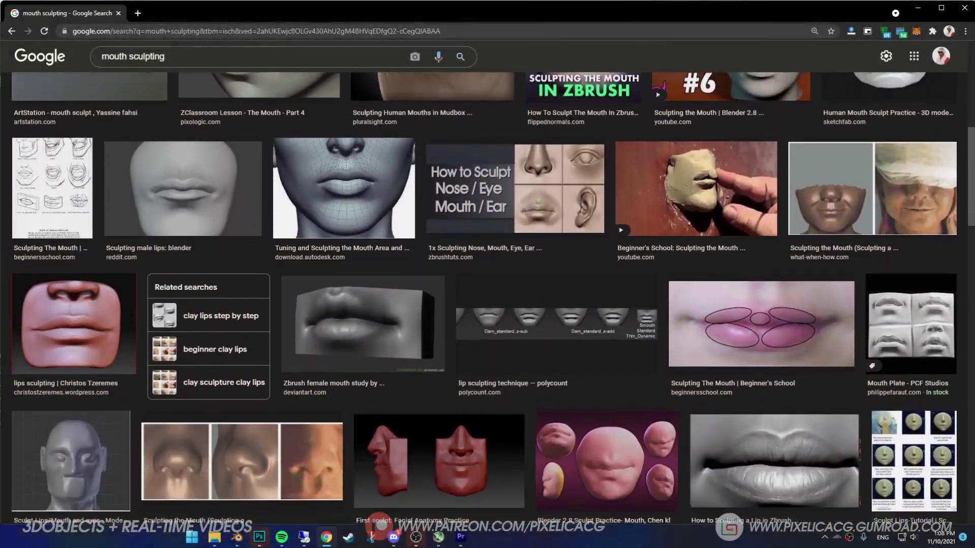
# Browse the mouth sculpting image results and examine lip shape references.
pyautogui.scroll(-3, 807, 322)
pyautogui.click(807, 322)
pyautogui.moveTo(970, 188); pyautogui.dragTo(964, 245)
pyautogui.click(793, 442)
pyautogui.click(863, 440)
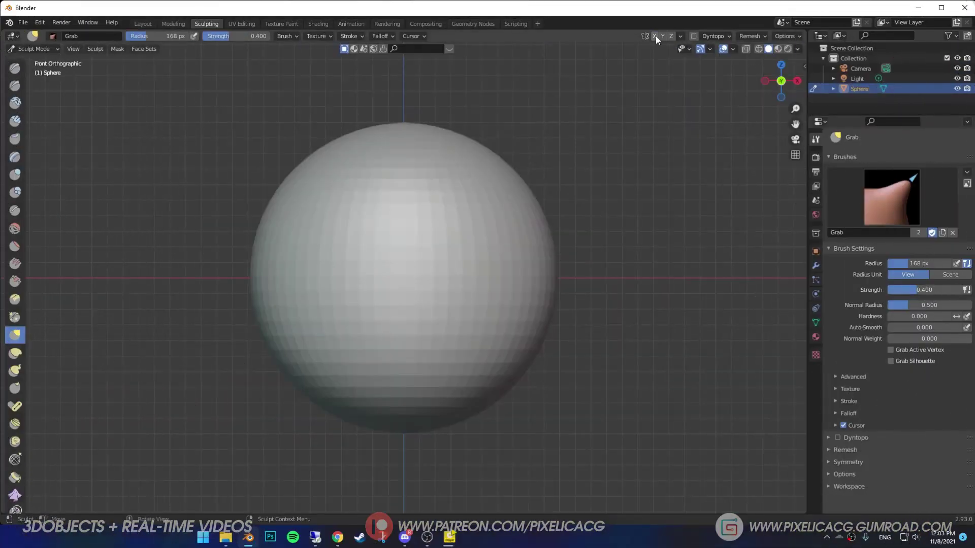
# With X symmetry on, build up the mouth area of the sphere using Clay Strips at 115 px radius and smooth it.
pyautogui.click(14, 121)
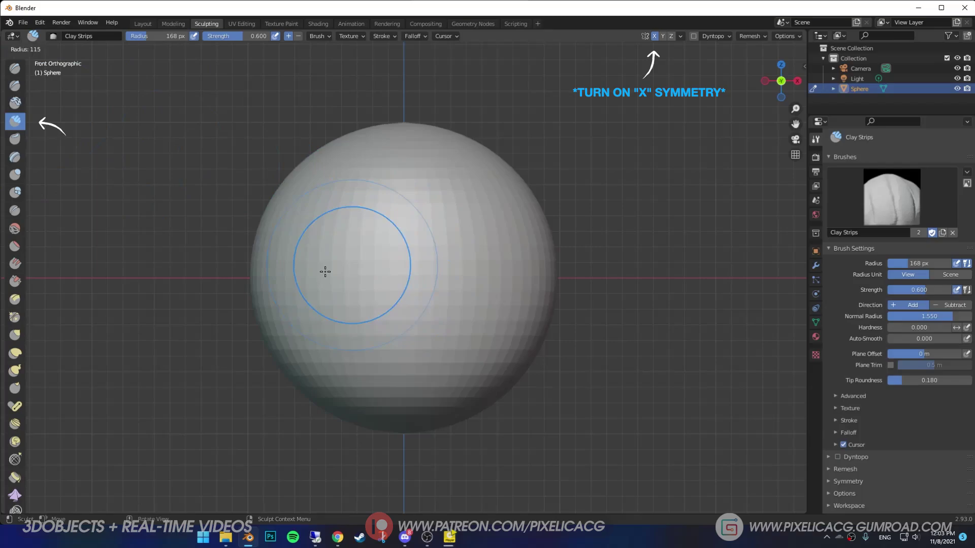
pyautogui.moveTo(322, 270)
pyautogui.mouseDown()
pyautogui.moveTo(322, 318)
pyautogui.moveTo(365, 305)
pyautogui.moveTo(376, 287)
pyautogui.moveTo(296, 292)
pyautogui.mouseUp()
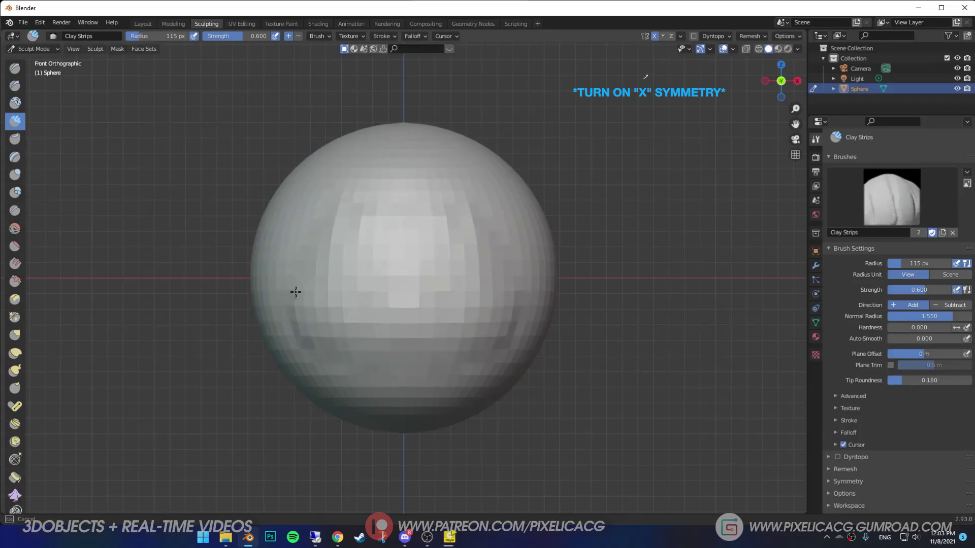
pyautogui.moveTo(405, 201); pyautogui.dragTo(308, 283)
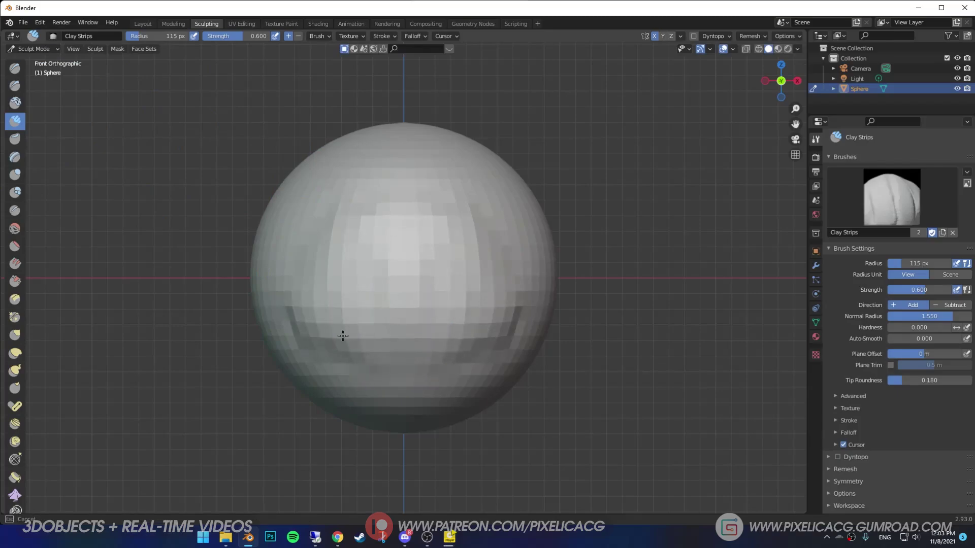
pyautogui.moveTo(335, 354)
pyautogui.keyDown('shift'); pyautogui.mouseDown()
pyautogui.moveTo(349, 369)
pyautogui.moveTo(348, 311)
pyautogui.mouseUp(); pyautogui.keyUp('shift')
pyautogui.moveTo(340, 350)
pyautogui.keyDown('shift'); pyautogui.mouseDown()
pyautogui.moveTo(374, 214)
pyautogui.moveTo(402, 307)
pyautogui.mouseUp(); pyautogui.keyUp('shift')
# Carve the horizontal mouth line across the sphere's front with the Crease brush at 66 px radius.
pyautogui.scroll(2, 292, 224)
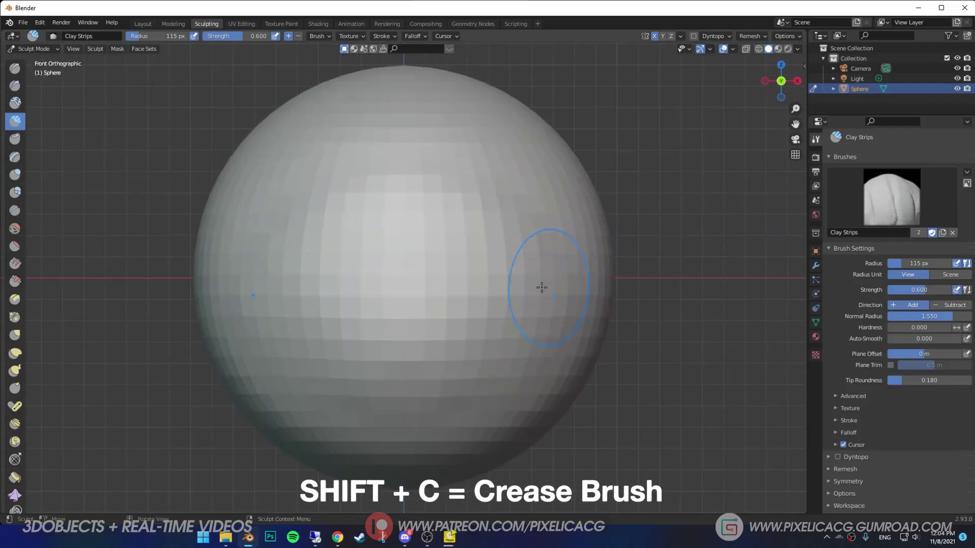
pyautogui.hotkey('shift', 'c')
pyautogui.moveTo(342, 280)
pyautogui.mouseDown()
pyautogui.moveTo(322, 273)
pyautogui.moveTo(257, 285)
pyautogui.mouseUp()
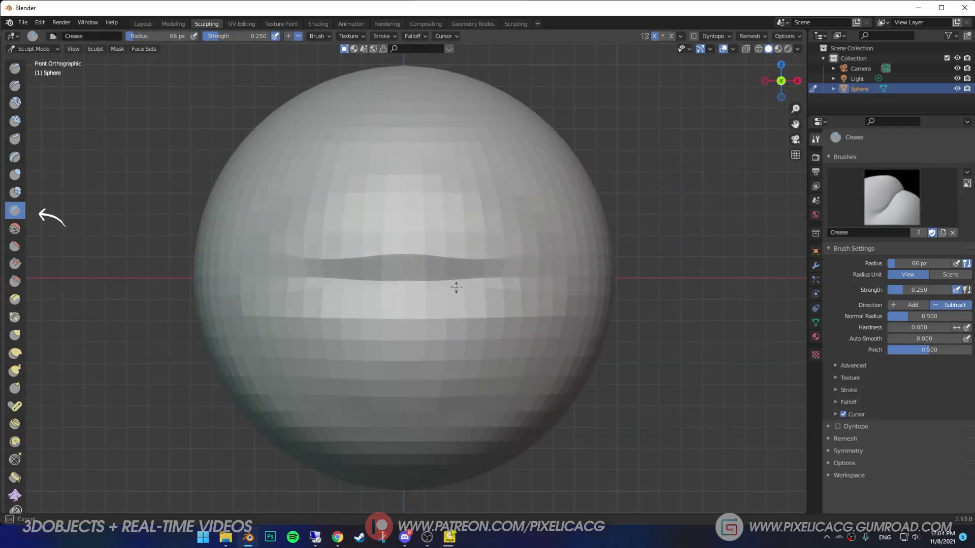
pyautogui.moveTo(455, 284); pyautogui.dragTo(252, 279)
pyautogui.moveTo(373, 269); pyautogui.dragTo(248, 277)
# Add a Multires modifier to the sphere and subdivide it once.
pyautogui.click(815, 266)
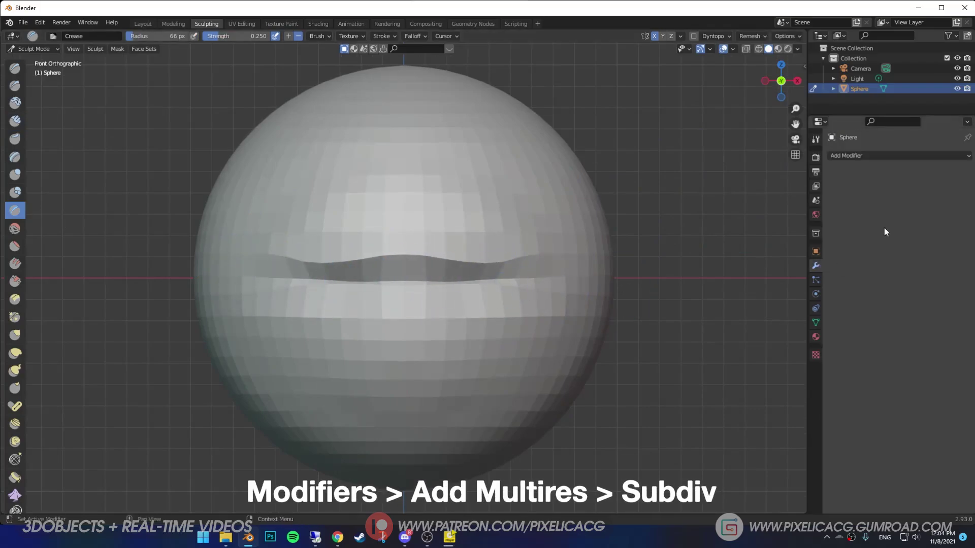
pyautogui.click(878, 156)
pyautogui.click(788, 283)
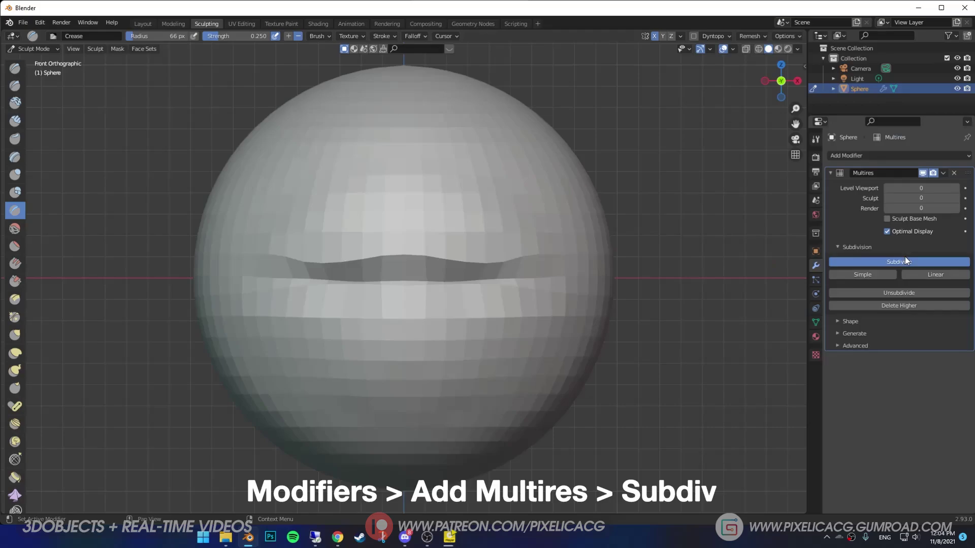
pyautogui.click(904, 262)
# Deepen the mouth line and define the upper and lower lip borders with normal and inverted Crease strokes.
pyautogui.scroll(2, 479, 287)
pyautogui.moveTo(396, 277); pyautogui.dragTo(328, 275)
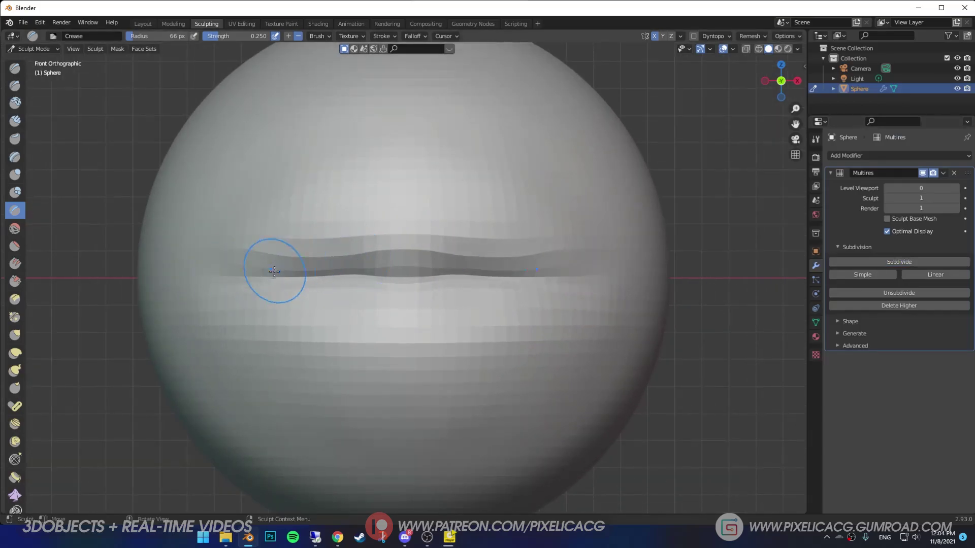
pyautogui.keyDown('ctrl'); pyautogui.moveTo(312, 222); pyautogui.dragTo(404, 239); pyautogui.keyUp('ctrl')
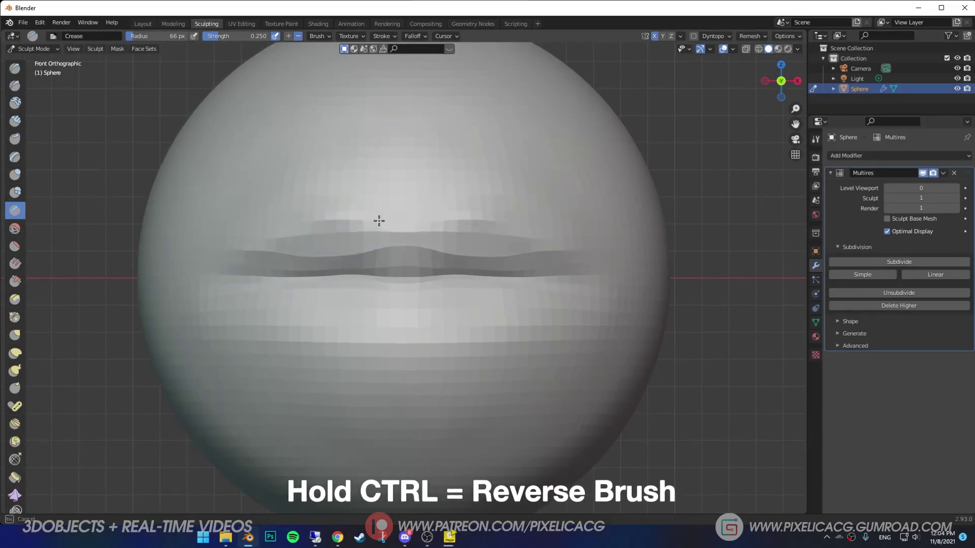
pyautogui.moveTo(274, 312)
pyautogui.keyDown('ctrl'); pyautogui.mouseDown()
pyautogui.moveTo(336, 333)
pyautogui.moveTo(544, 325)
pyautogui.mouseUp(); pyautogui.keyUp('ctrl')
pyautogui.hotkey('ctrl', 'z')
pyautogui.moveTo(304, 322)
pyautogui.mouseDown()
pyautogui.moveTo(489, 332)
pyautogui.moveTo(566, 295)
pyautogui.mouseUp()
# Crease the fold beneath the lower lip at 115 px radius, then sharpen the mouth corners at 61 px.
pyautogui.press('f')
pyautogui.click(379, 379)
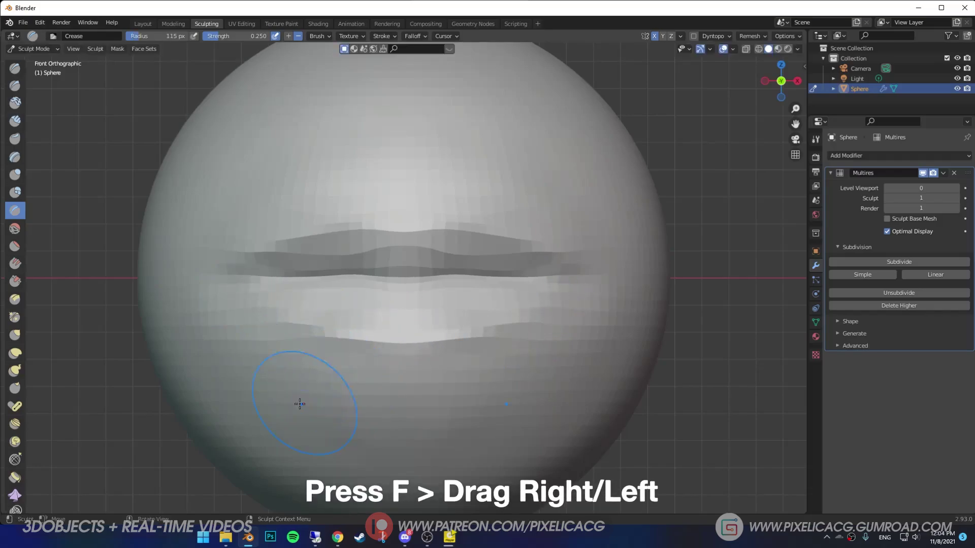
pyautogui.moveTo(346, 392); pyautogui.dragTo(442, 404)
pyautogui.press('f')
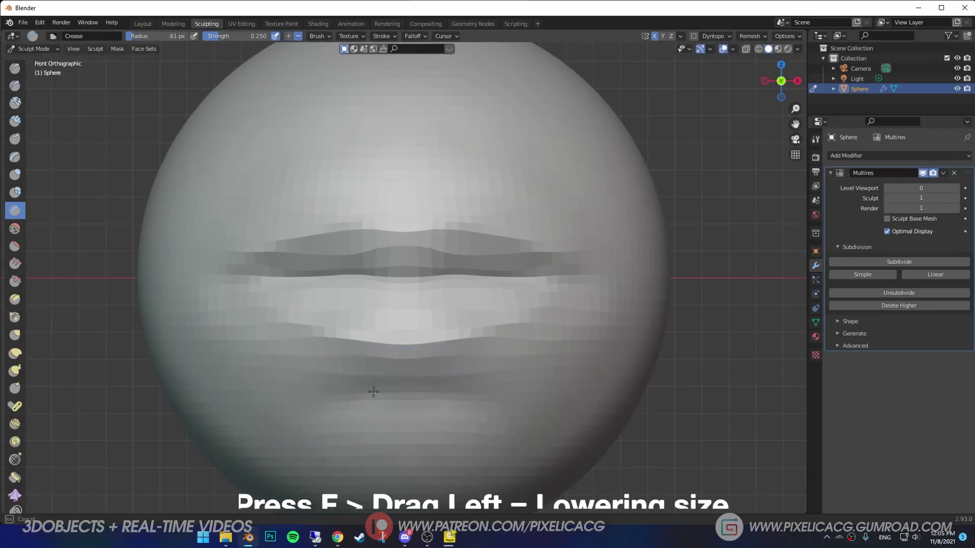
pyautogui.click(374, 390)
pyautogui.moveTo(264, 277)
pyautogui.mouseDown()
pyautogui.moveTo(282, 275)
pyautogui.moveTo(272, 255)
pyautogui.mouseUp()
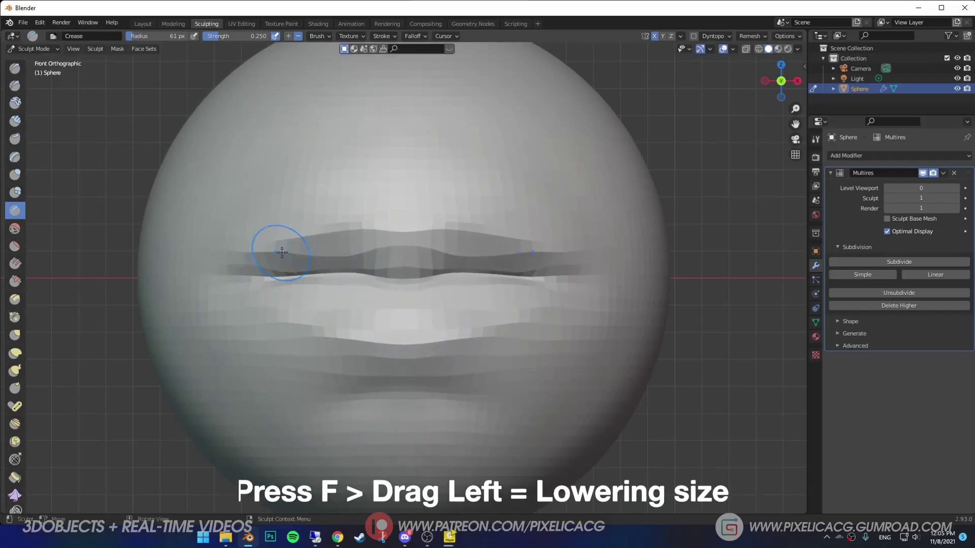
# Shape the cupid's bow, lower lip edge and mouth corners with an enlarged Grab brush.
pyautogui.press('g')
pyautogui.press('f')
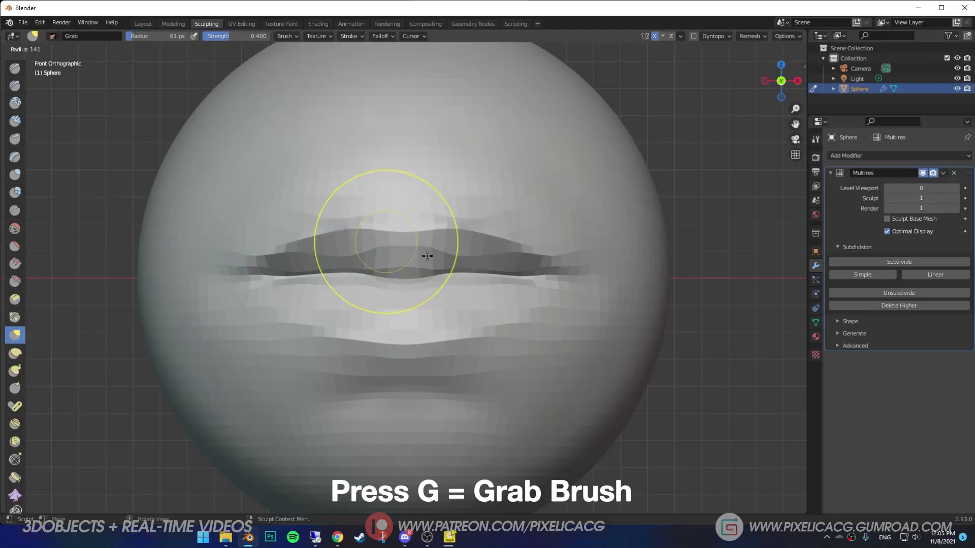
pyautogui.click(427, 255)
pyautogui.moveTo(457, 239)
pyautogui.mouseDown()
pyautogui.moveTo(459, 224)
pyautogui.moveTo(476, 243)
pyautogui.mouseUp()
pyautogui.moveTo(421, 345); pyautogui.dragTo(421, 338)
pyautogui.moveTo(542, 294)
pyautogui.mouseDown()
pyautogui.moveTo(520, 274)
pyautogui.moveTo(538, 278)
pyautogui.mouseUp()
# Subdivide the Multires mesh to level 2 and crease the line between the lips with a 48 px radius.
pyautogui.press('f')
pyautogui.click(543, 296)
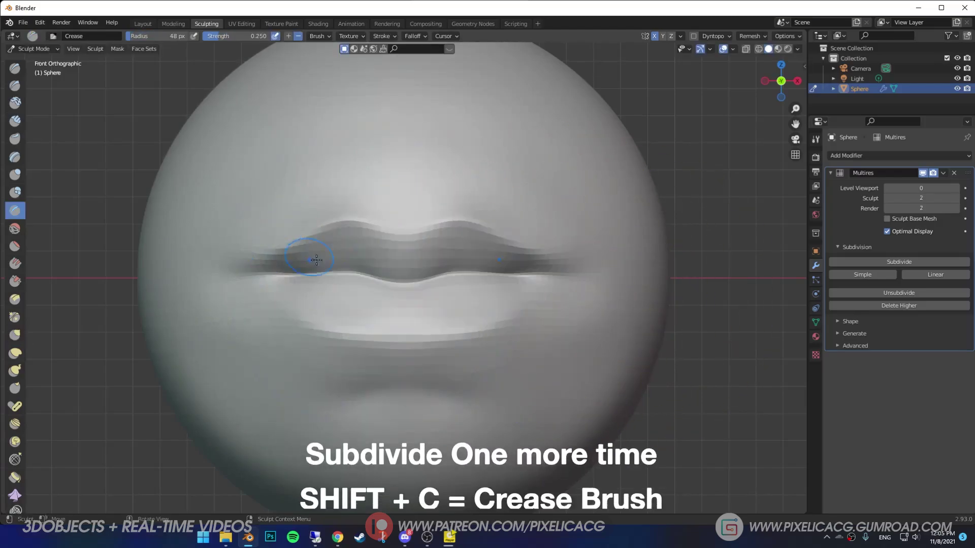
pyautogui.moveTo(283, 276); pyautogui.dragTo(398, 283)
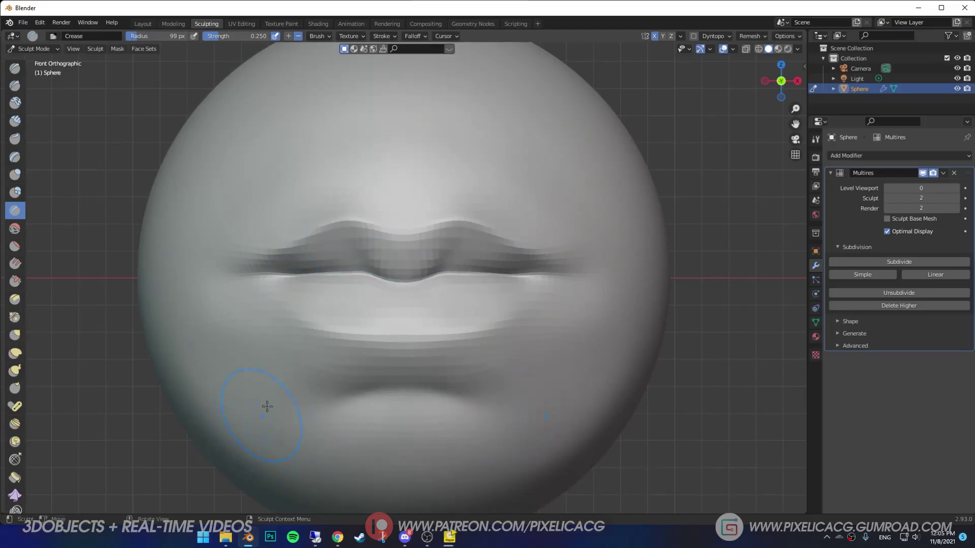
# Smooth and add volume to the upper and lower lips using the Clay Strips and Inflate/Deflate brushes.
pyautogui.click(15, 120)
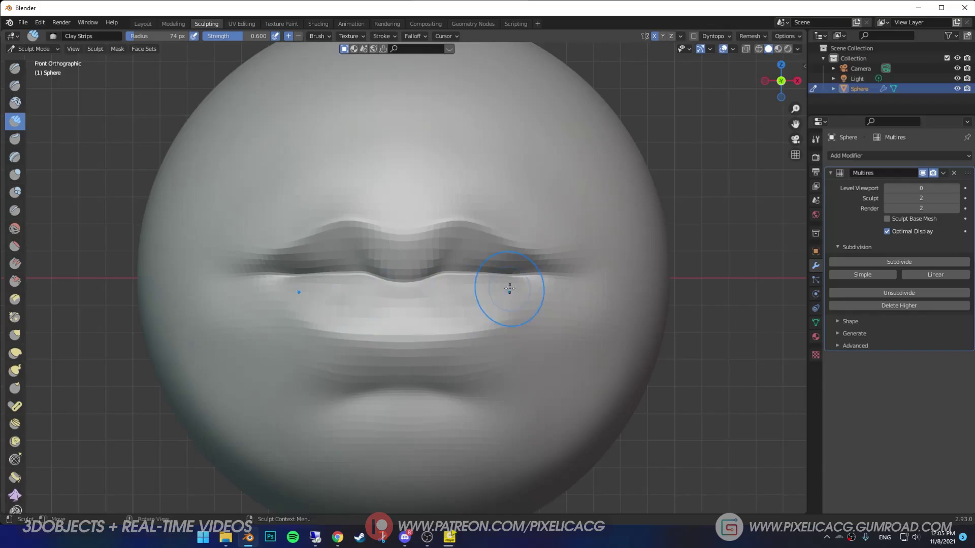
pyautogui.keyDown('shift'); pyautogui.moveTo(356, 234); pyautogui.dragTo(335, 256); pyautogui.keyUp('shift')
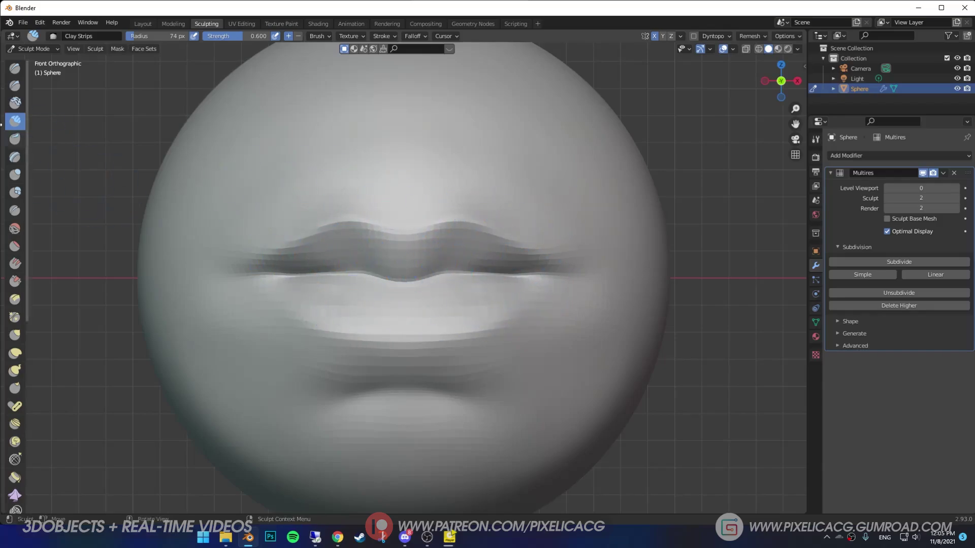
pyautogui.press('i')
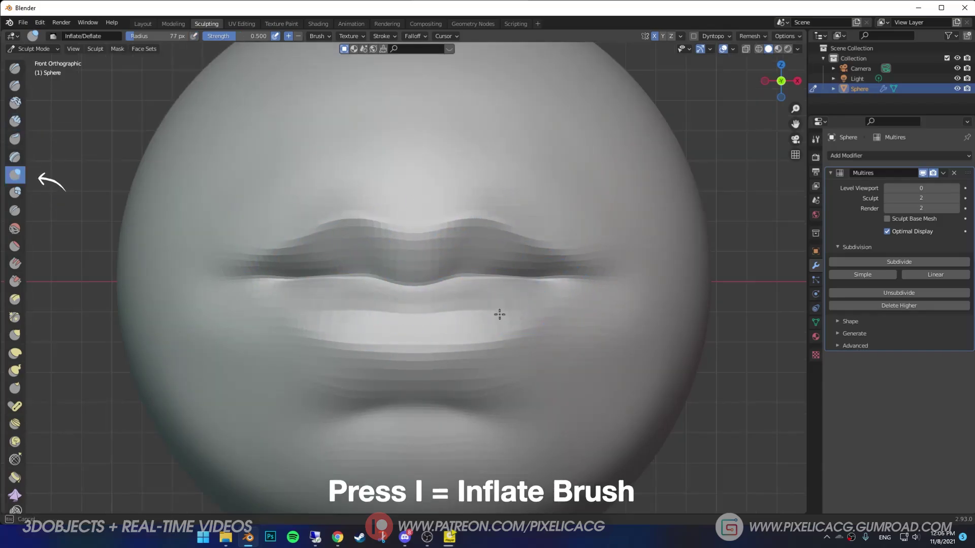
pyautogui.press('f')
pyautogui.click(361, 253)
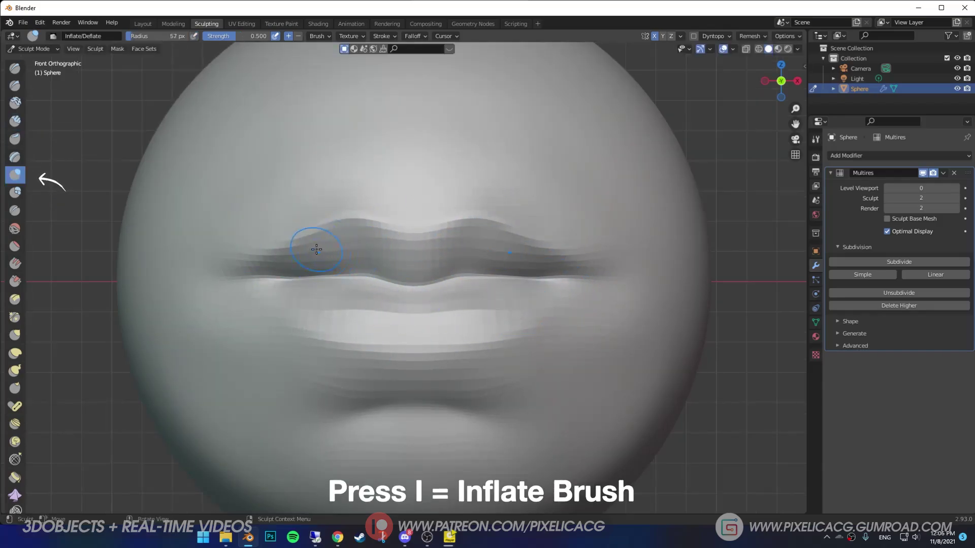
pyautogui.press('f')
pyautogui.moveTo(356, 325)
pyautogui.mouseDown()
pyautogui.moveTo(486, 324)
pyautogui.moveTo(406, 328)
pyautogui.moveTo(515, 284)
pyautogui.mouseUp()
pyautogui.press('f')
pyautogui.click(604, 349)
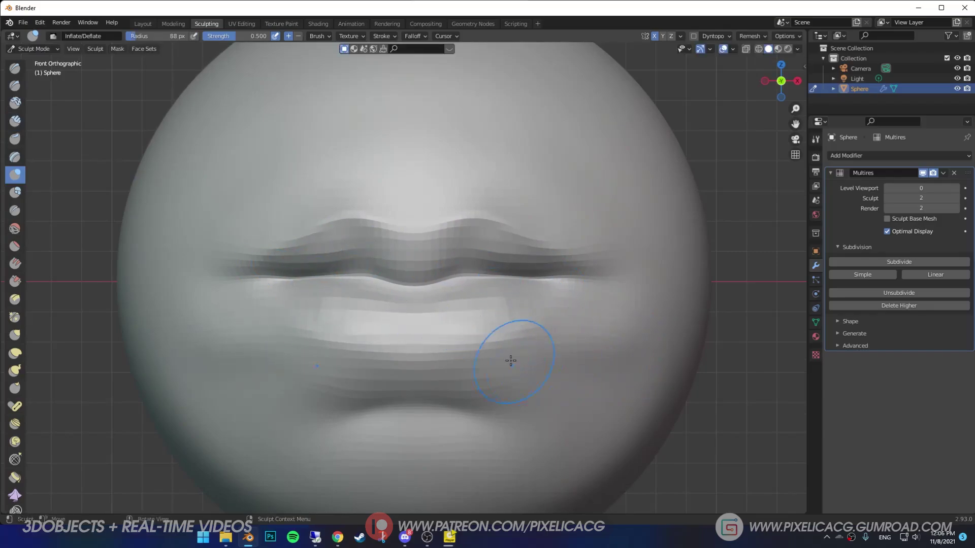
# Subdivide the Multires mesh to level 3 and define the mouth corners and lower lip border with the Crease brush.
pyautogui.hotkey('shift', 'c')
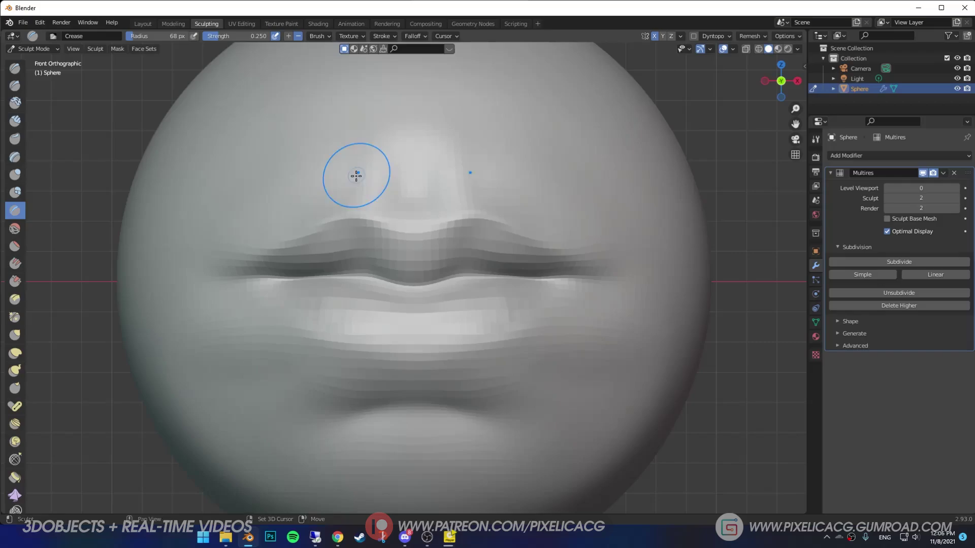
pyautogui.hotkey('ctrl', '3')
pyautogui.press('f')
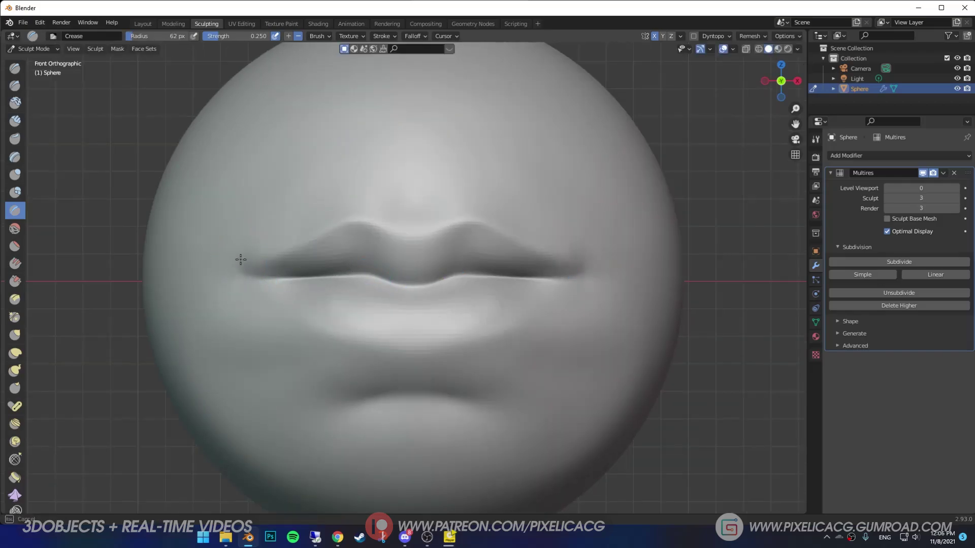
pyautogui.click(235, 276)
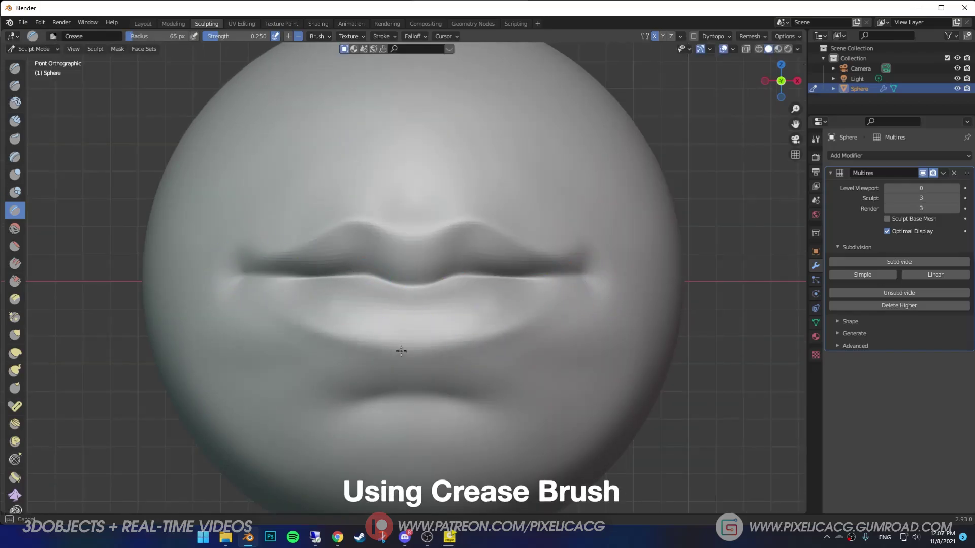
# Pull the sides of the mouth backward in side view with the Grab brush at 360 px radius.
pyautogui.press('g')
pyautogui.scroll(-1, 489, 320)
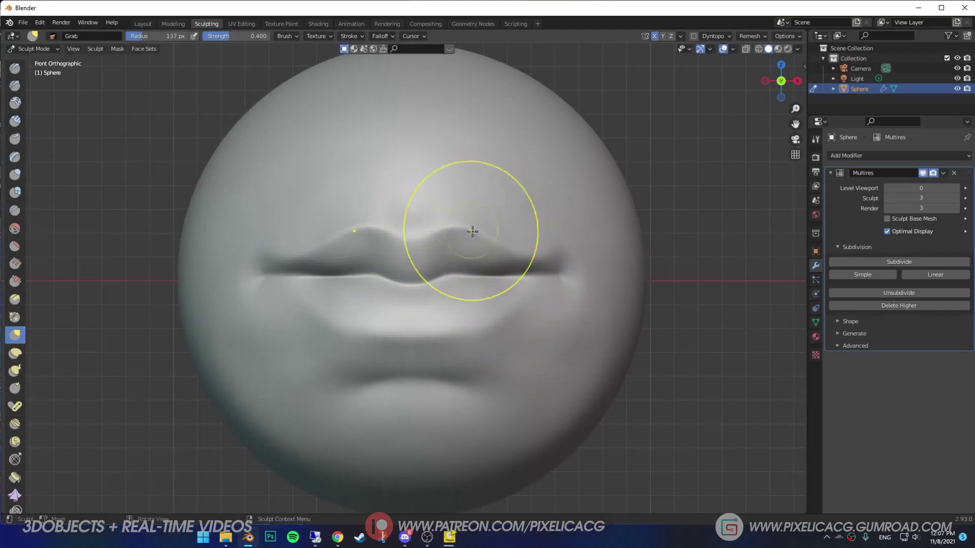
pyautogui.moveTo(506, 246); pyautogui.dragTo(355, 288, button='middle')
pyautogui.press('f')
pyautogui.click(554, 293)
pyautogui.moveTo(450, 326); pyautogui.dragTo(401, 328, button='middle')
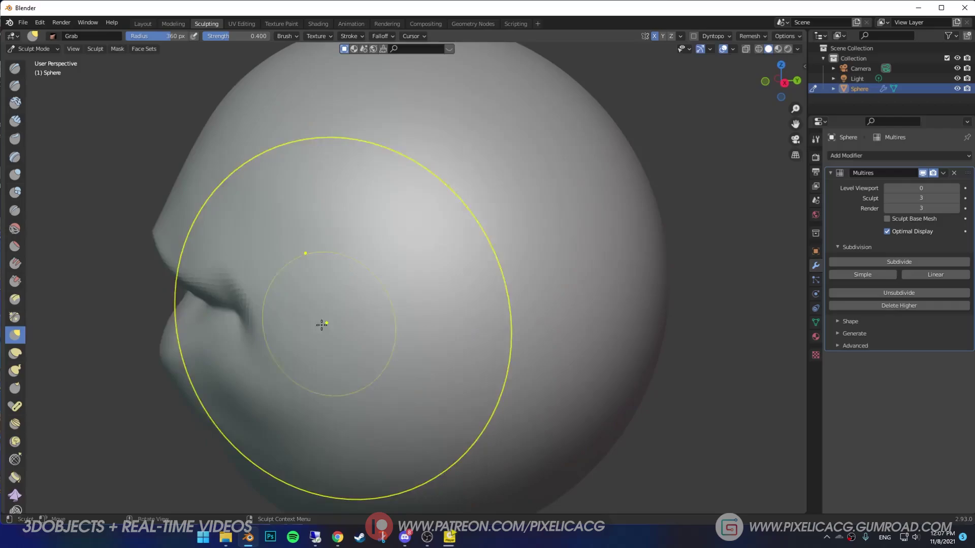
pyautogui.moveTo(226, 326); pyautogui.dragTo(277, 320)
pyautogui.moveTo(322, 318); pyautogui.dragTo(349, 315)
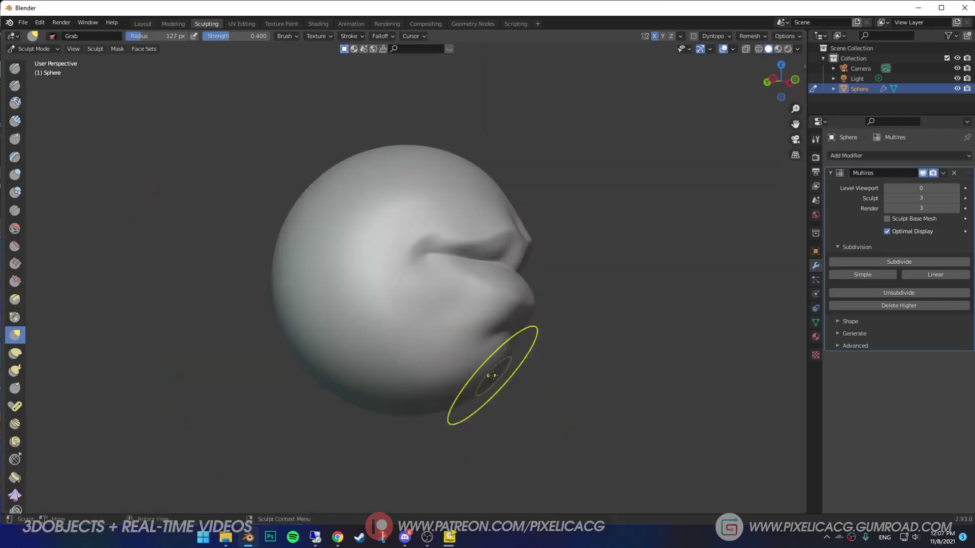
# Pull the area below the lower lip downward into a chin with the Grab brush.
pyautogui.moveTo(491, 375); pyautogui.dragTo(479, 408)
pyautogui.moveTo(478, 408); pyautogui.dragTo(376, 392, button='middle')
pyautogui.press('f')
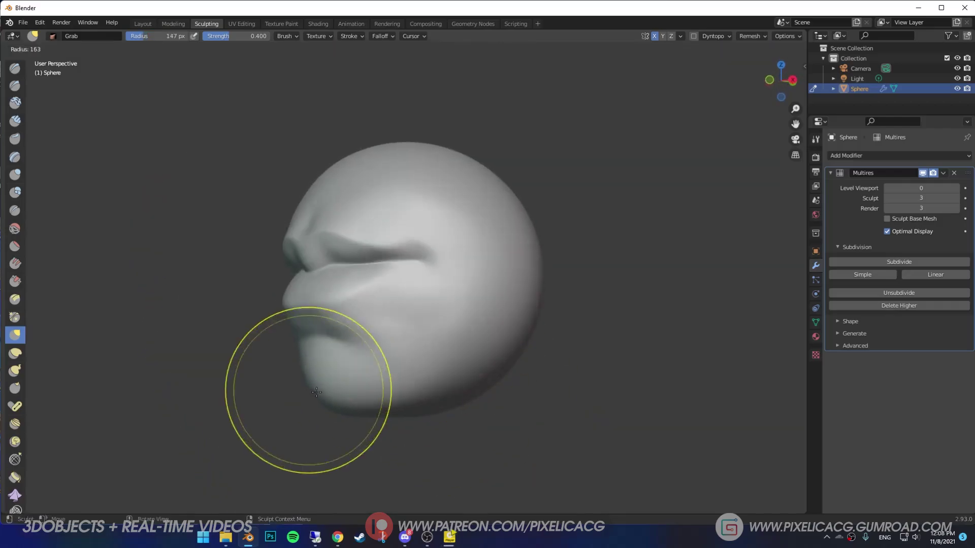
pyautogui.click(406, 393)
# Push the area beside and below the lower lip inward and upward with the Grab brush at 196 px radius.
pyautogui.moveTo(350, 261)
pyautogui.mouseDown(button='middle')
pyautogui.moveTo(331, 274)
pyautogui.moveTo(381, 285)
pyautogui.moveTo(344, 283)
pyautogui.moveTo(378, 301)
pyautogui.mouseUp(button='middle')
pyautogui.scroll(3, 342, 269)
pyautogui.scroll(1, 394, 322)
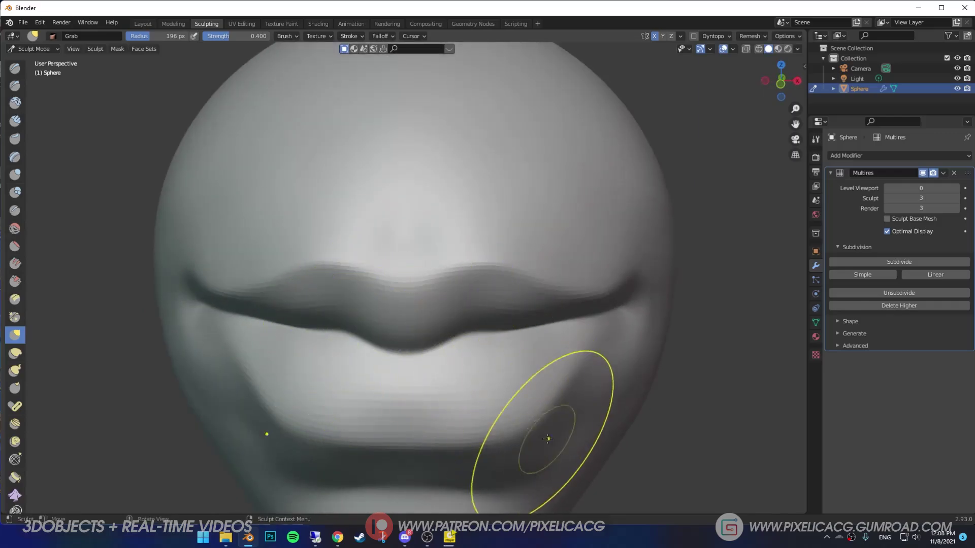
pyautogui.moveTo(548, 438); pyautogui.dragTo(530, 419)
# Adjust the side profile of the lips with the Grab brush at radii of 324 and 267 px.
pyautogui.moveTo(530, 418)
pyautogui.mouseDown(button='middle')
pyautogui.moveTo(505, 403)
pyautogui.moveTo(323, 375)
pyautogui.moveTo(300, 362)
pyautogui.moveTo(290, 385)
pyautogui.mouseUp(button='middle')
pyautogui.press('f')
pyautogui.click(465, 381)
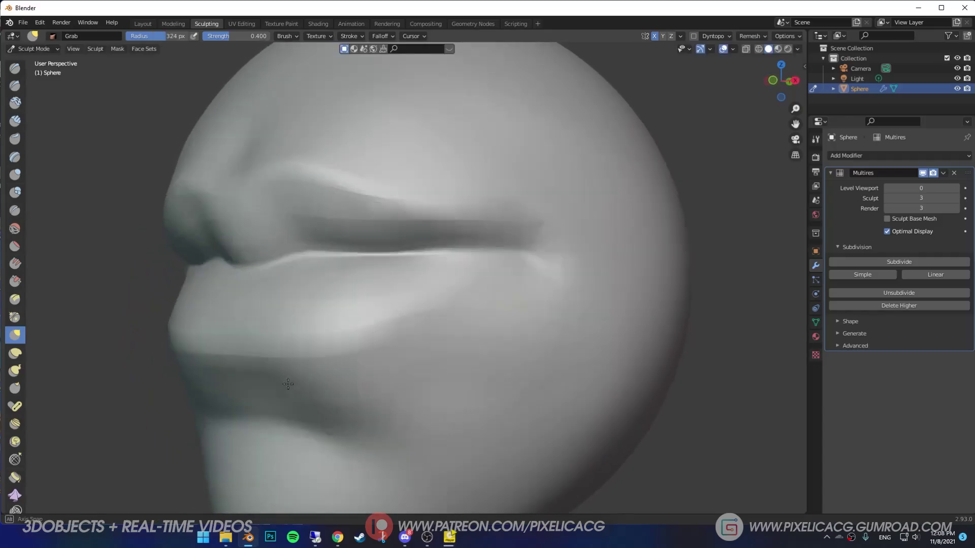
pyautogui.moveTo(365, 390)
pyautogui.mouseDown(button='middle')
pyautogui.moveTo(423, 395)
pyautogui.moveTo(435, 375)
pyautogui.moveTo(377, 366)
pyautogui.mouseUp(button='middle')
pyautogui.moveTo(229, 334); pyautogui.dragTo(218, 341, button='middle')
pyautogui.press('f')
pyautogui.click(207, 337)
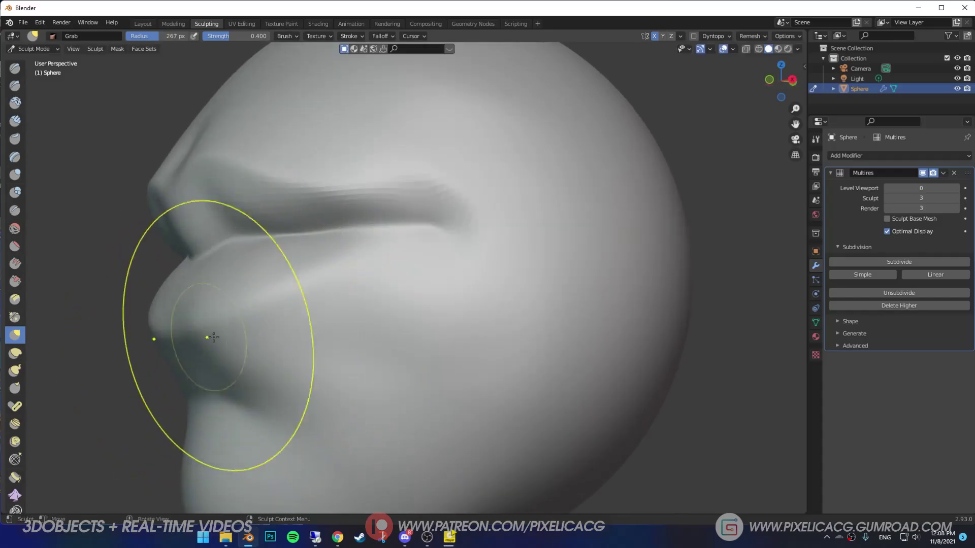
# Pull the cheek area below the mouth corner slightly downward with the Grab brush at 357 px radius.
pyautogui.moveTo(271, 306)
pyautogui.keyDown('shift'); pyautogui.mouseDown(button='middle')
pyautogui.moveTo(405, 333)
pyautogui.moveTo(378, 351)
pyautogui.moveTo(447, 370)
pyautogui.moveTo(327, 414)
pyautogui.moveTo(362, 395)
pyautogui.mouseUp(button='middle'); pyautogui.keyUp('shift')
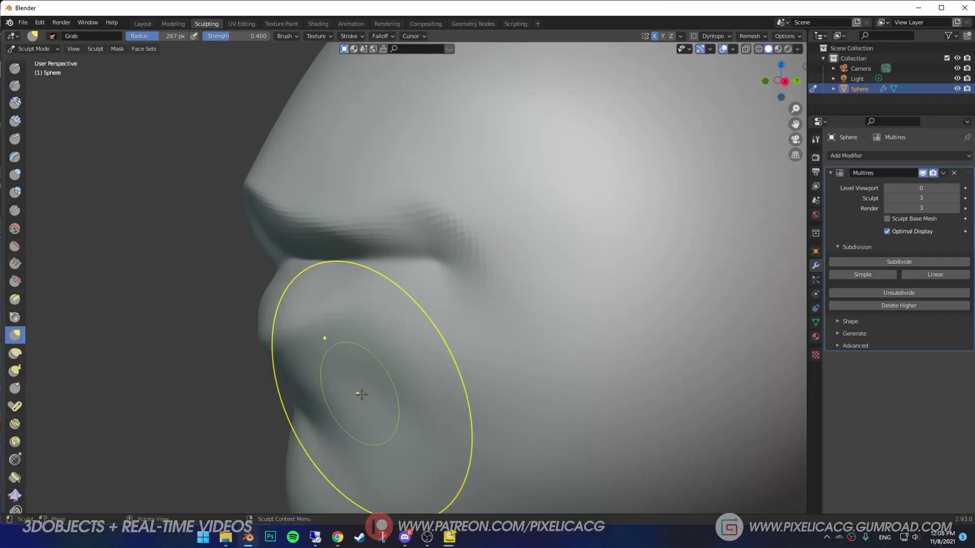
pyautogui.press('f')
pyautogui.click(408, 398)
pyautogui.moveTo(407, 403)
pyautogui.mouseDown()
pyautogui.moveTo(416, 403)
pyautogui.moveTo(390, 424)
pyautogui.moveTo(401, 421)
pyautogui.mouseUp()
# Build up the lower lip with the Inflate/Deflate brush at a 55 px radius and 0.500 strength.
pyautogui.moveTo(325, 386)
pyautogui.keyDown('ctrl'); pyautogui.mouseDown(button='middle')
pyautogui.moveTo(295, 412)
pyautogui.moveTo(489, 348)
pyautogui.moveTo(529, 326)
pyautogui.moveTo(607, 240)
pyautogui.moveTo(392, 316)
pyautogui.mouseUp(button='middle'); pyautogui.keyUp('ctrl')
pyautogui.scroll(3, 392, 316)
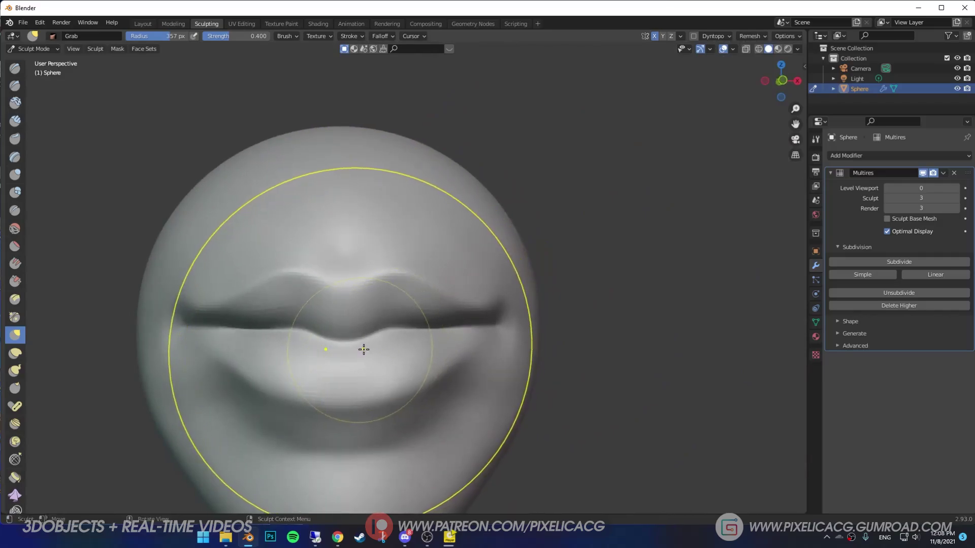
pyautogui.press('i')
pyautogui.scroll(2, 330, 352)
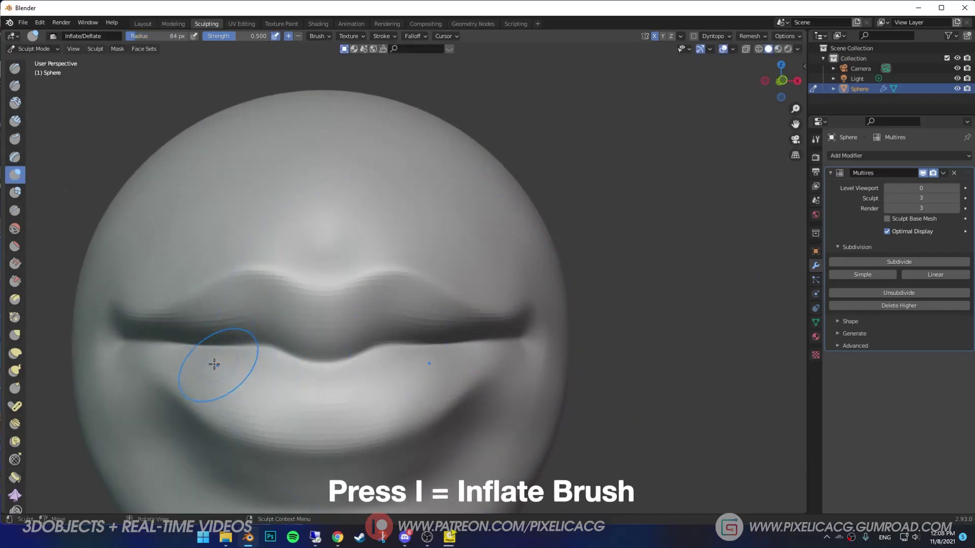
pyautogui.press('f')
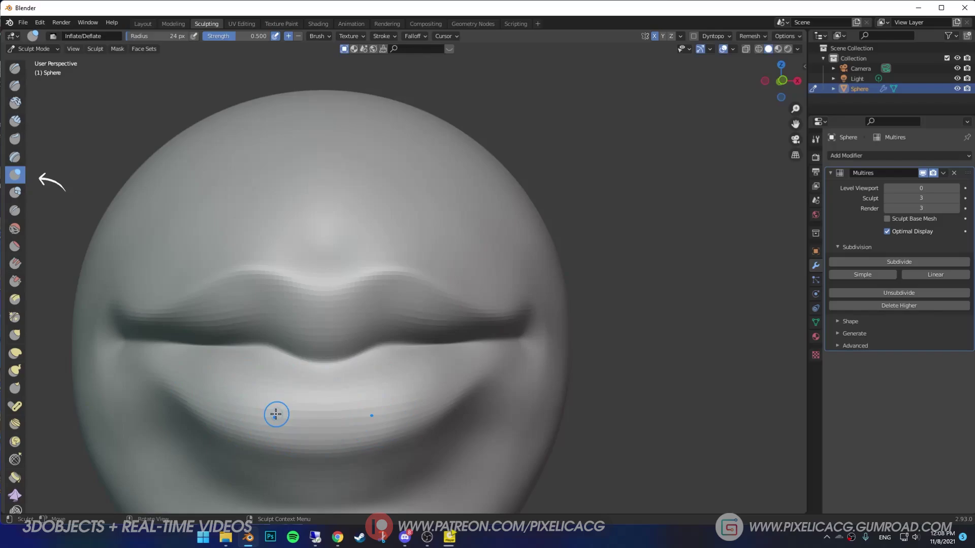
pyautogui.click(354, 425)
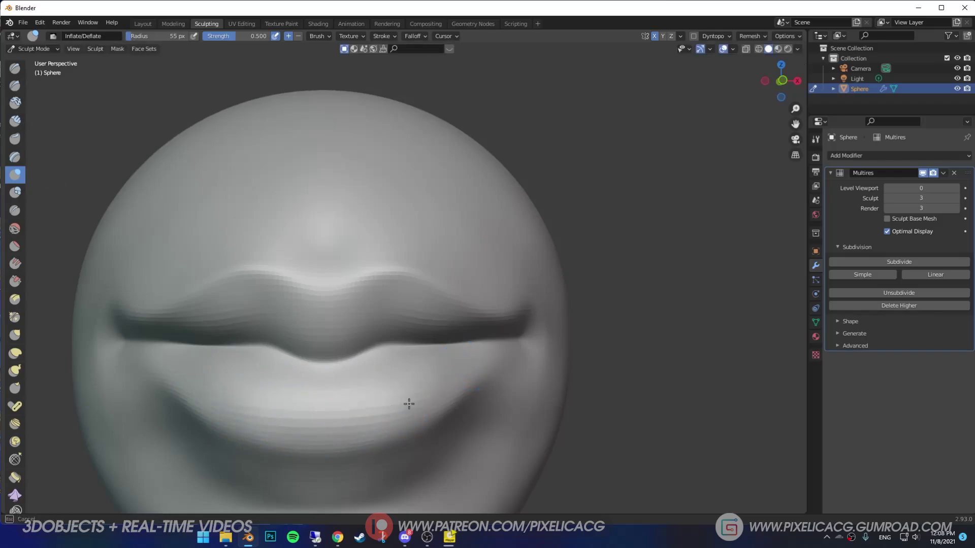
pyautogui.moveTo(409, 404); pyautogui.dragTo(381, 414)
# Inflate the upper lip toward the mouth corners with the Inflate/Deflate brush at a 25 px radius.
pyautogui.keyDown('shift'); pyautogui.moveTo(314, 347); pyautogui.dragTo(393, 315, button='middle'); pyautogui.keyUp('shift')
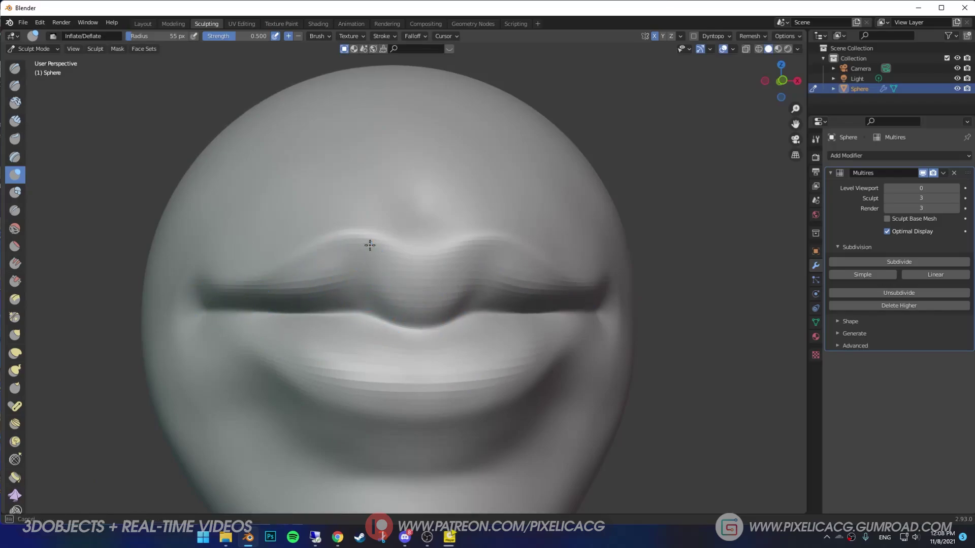
pyautogui.press('f')
pyautogui.click(437, 262)
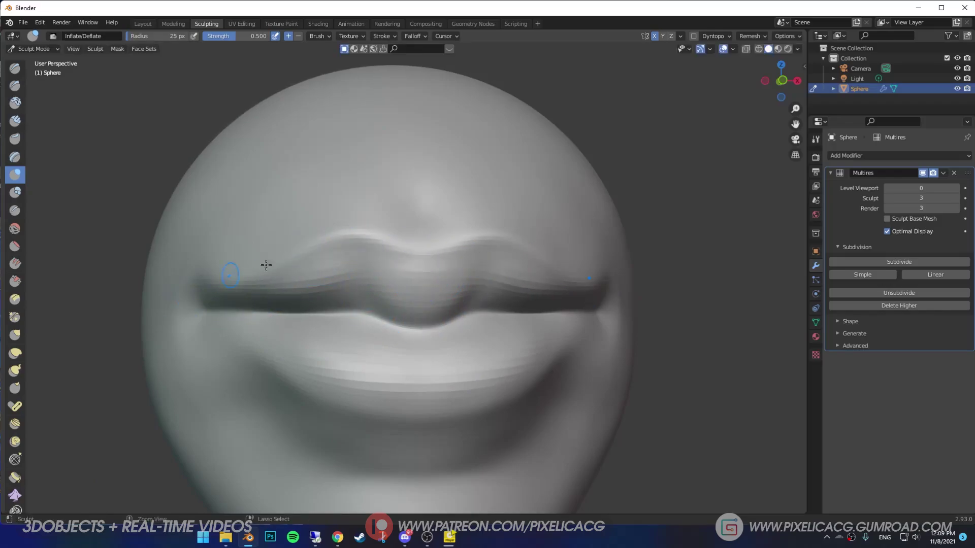
# Reshape the lips with the Grab brush and define the philtrum above the upper lip with the Crease brush at 37 px radius.
pyautogui.scroll(-2, 444, 362)
pyautogui.press('g')
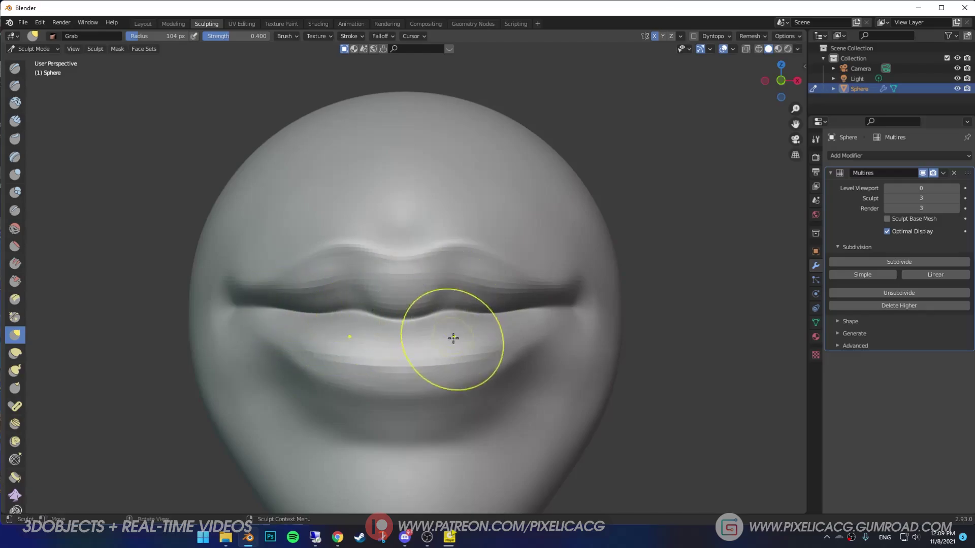
pyautogui.press('f')
pyautogui.click(437, 339)
pyautogui.keyDown('ctrl'); pyautogui.moveTo(437, 339); pyautogui.dragTo(445, 187, button='middle'); pyautogui.keyUp('ctrl')
pyautogui.scroll(1, 445, 186)
pyautogui.hotkey('shift', 'c')
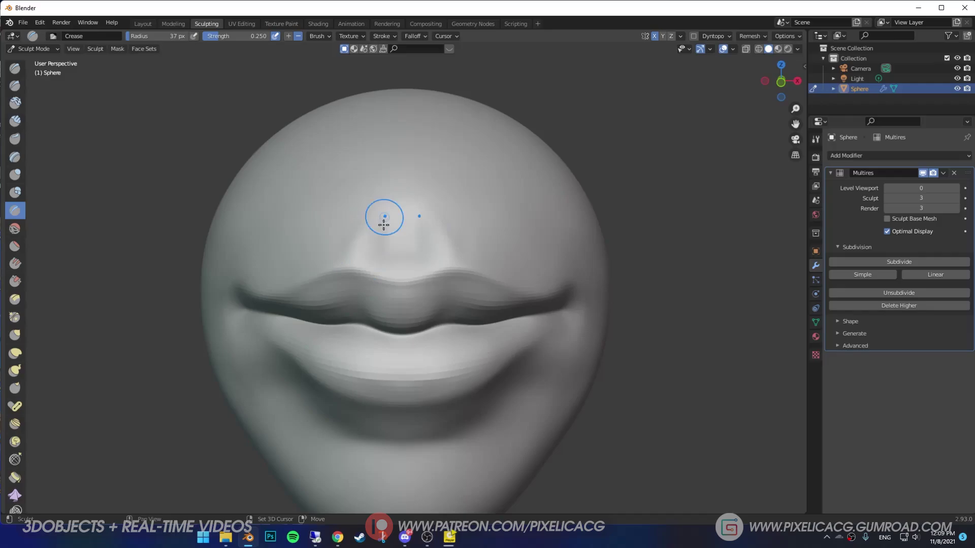
pyautogui.scroll(1, 395, 223)
# Reshape the area beside the lower lip with the Grab brush at an 85 px radius.
pyautogui.press('f')
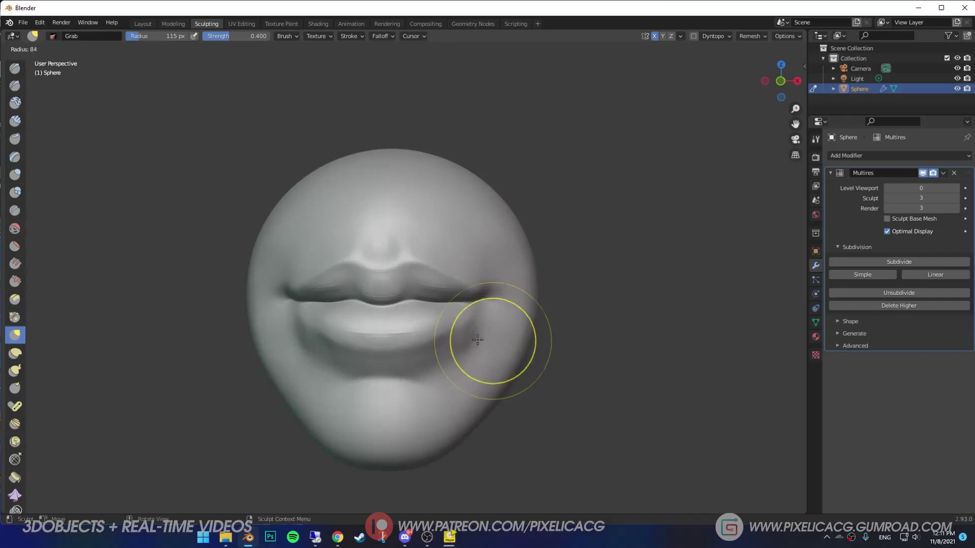
pyautogui.scroll(2, 501, 351)
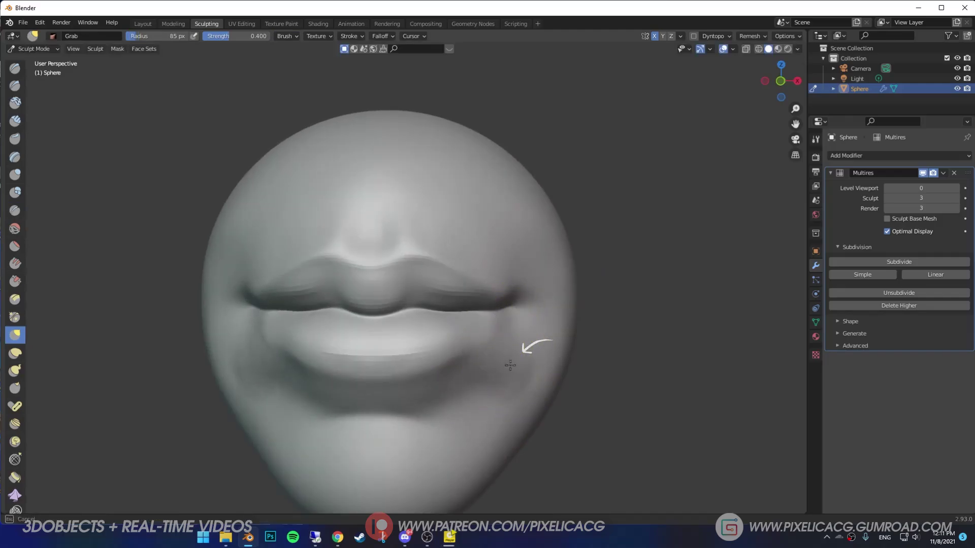
# Define the lower lip's bottom edge with the Crease brush at a 19 px radius and 0.250 strength on Multires level 4.
pyautogui.hotkey('shift', 'c')
pyautogui.scroll(-1, 417, 366)
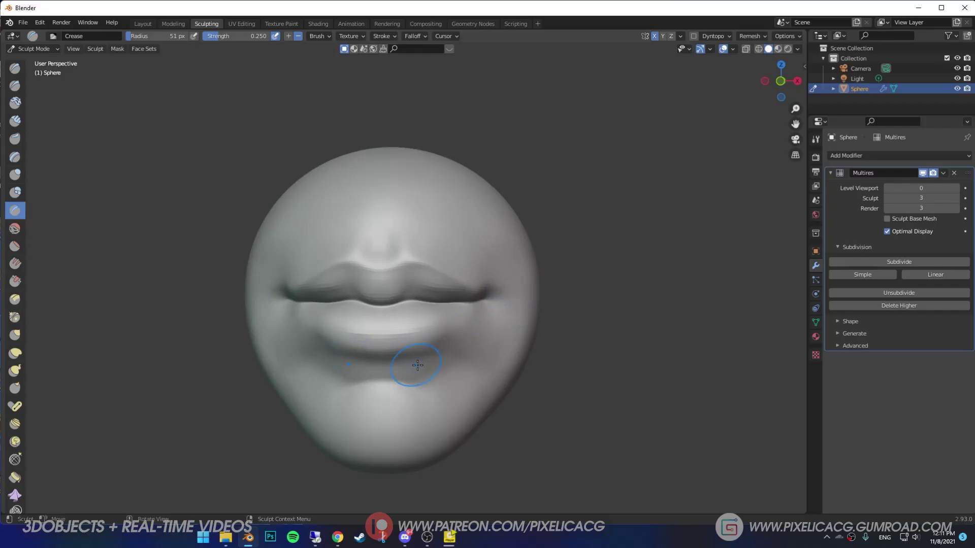
pyautogui.scroll(2, 350, 364)
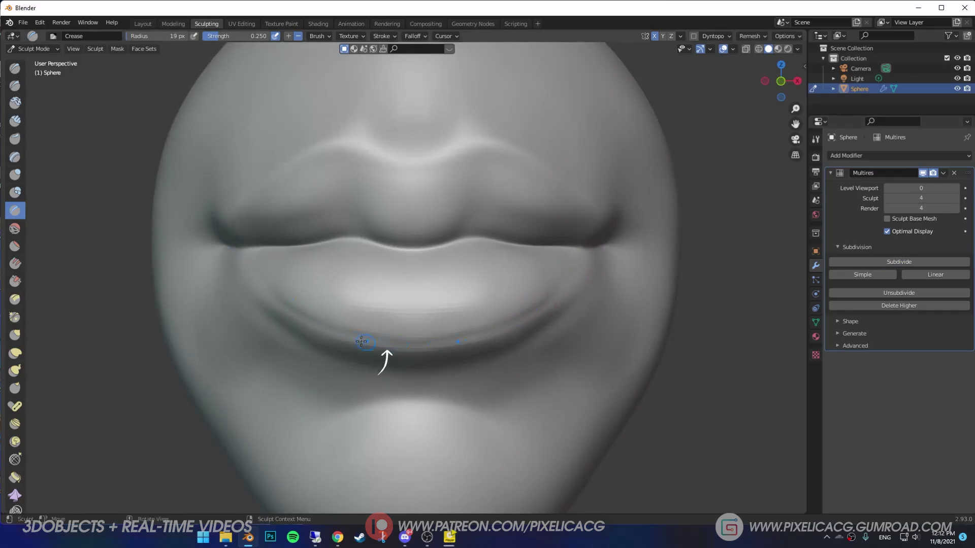
pyautogui.moveTo(251, 297)
pyautogui.mouseDown(button='middle')
pyautogui.moveTo(409, 305)
pyautogui.moveTo(276, 244)
pyautogui.mouseUp(button='middle')
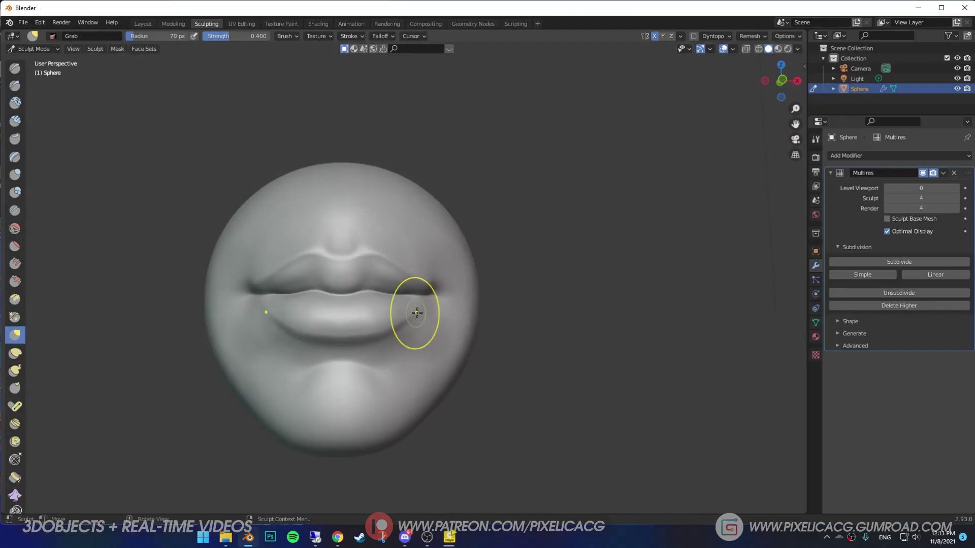
pyautogui.keyDown('ctrl'); pyautogui.moveTo(417, 313); pyautogui.dragTo(270, 378, button='middle'); pyautogui.keyUp('ctrl')
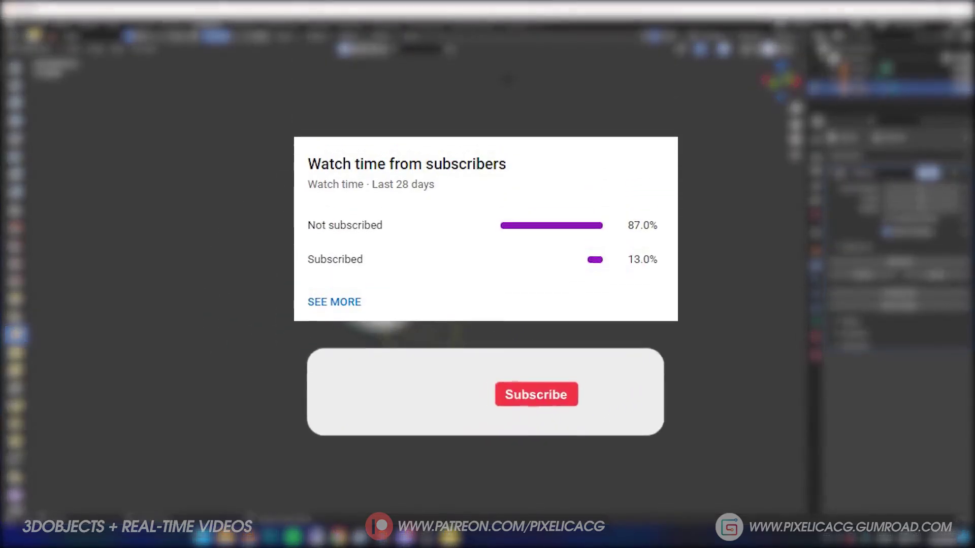
pyautogui.scroll(6, 404, 304)
pyautogui.moveTo(405, 305); pyautogui.dragTo(345, 304, button='middle')
pyautogui.scroll(2, 376, 300)
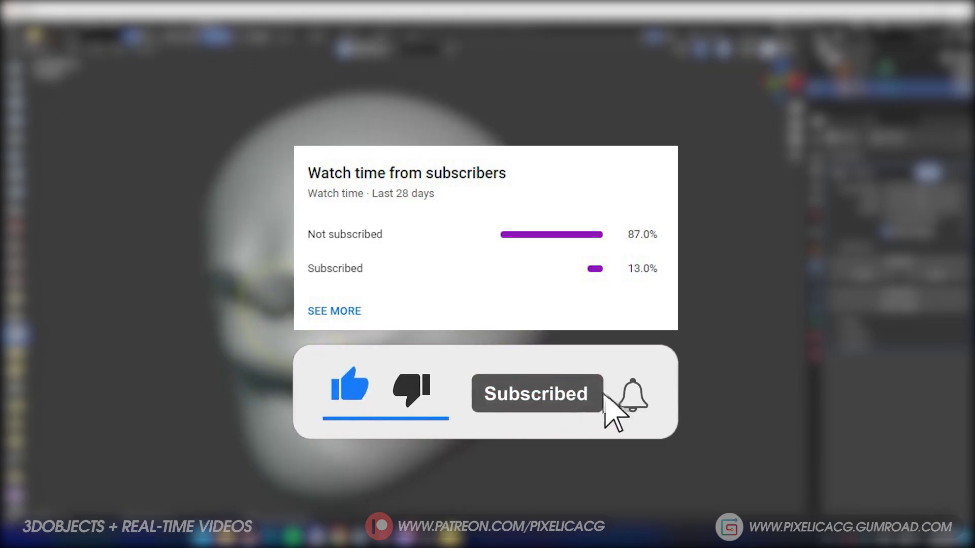